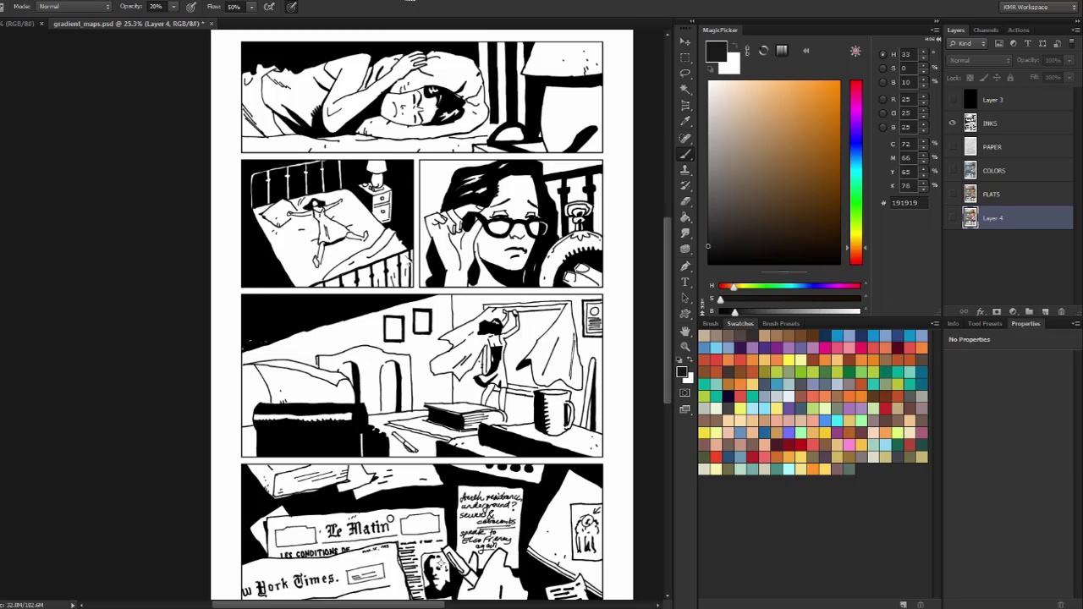
Show the COLORS layer, look over the colored page, and sample the face and hair colors in the glasses panel.
{"action": "left_click", "coordinate": [953, 170]}
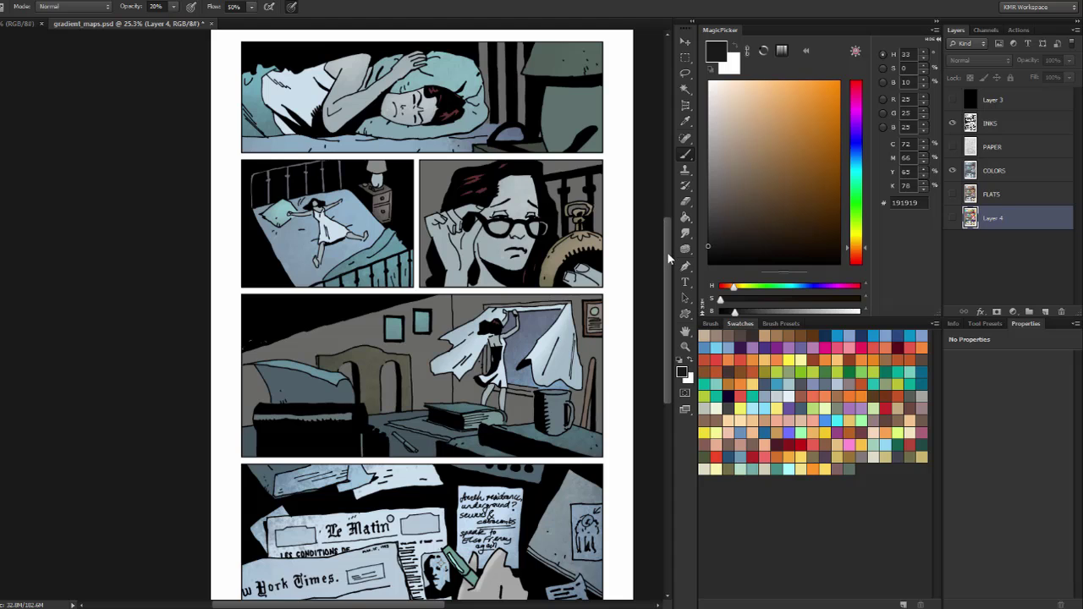
{"action": "scroll", "coordinate": [668, 251], "scroll_direction": "up", "scroll_amount": 2}
{"action": "scroll", "coordinate": [670, 252], "scroll_direction": "down", "scroll_amount": 2}
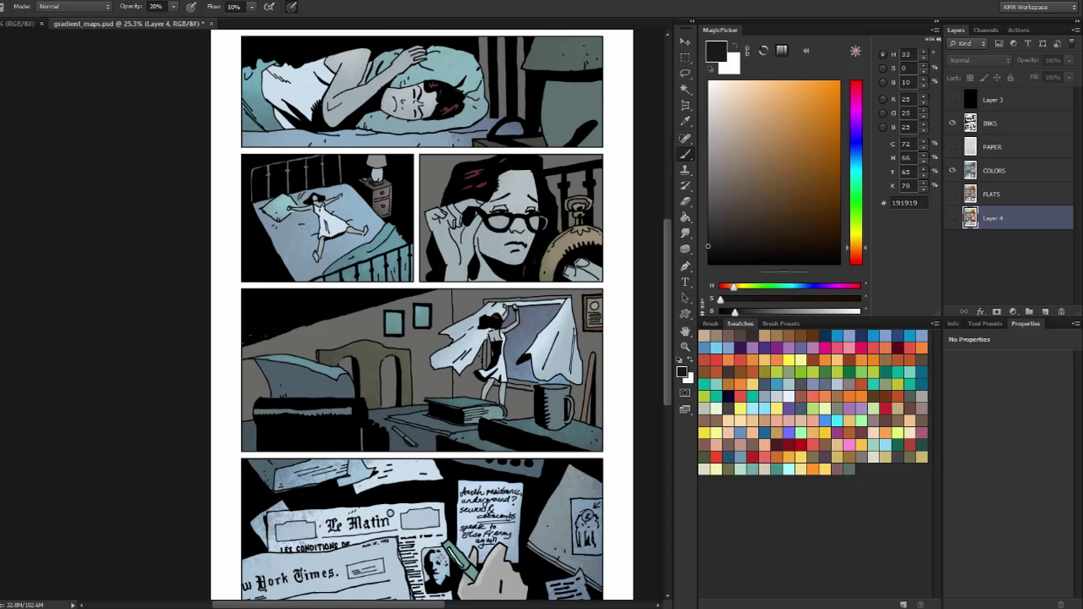
{"action": "scroll", "coordinate": [667, 232], "scroll_direction": "up", "scroll_amount": 1}
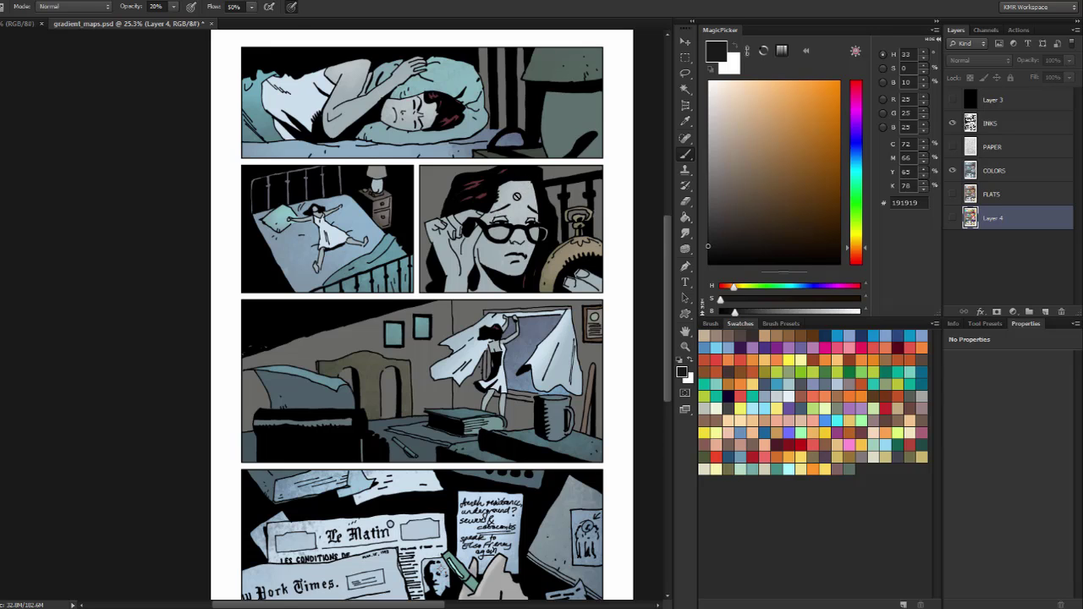
{"action": "left_click", "coordinate": [516, 196], "text": "alt"}
{"action": "left_click", "coordinate": [520, 192], "text": "ctrl"}
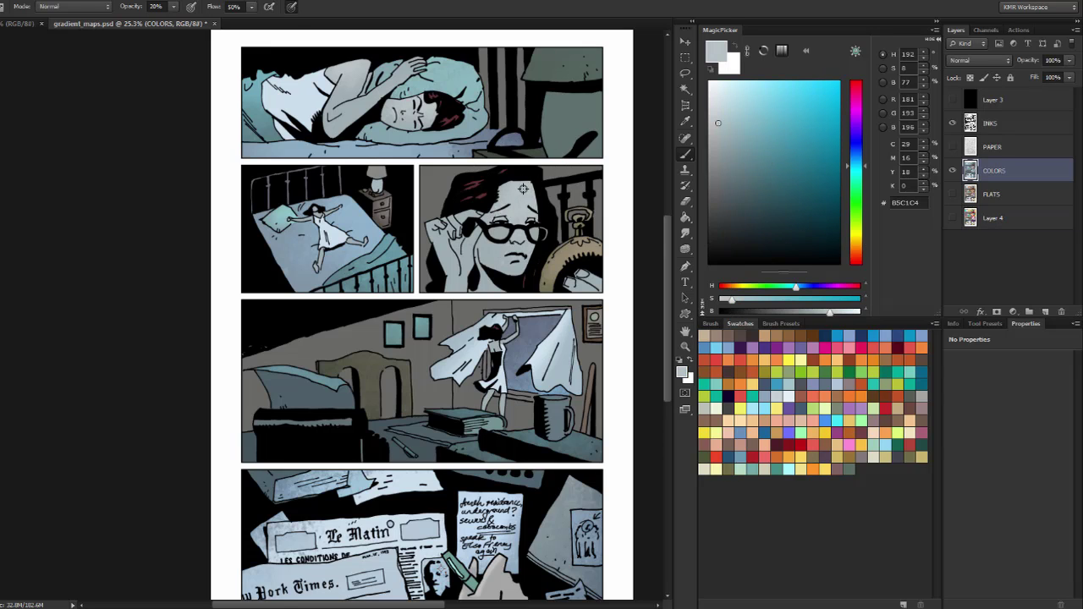
{"action": "left_click", "coordinate": [487, 249], "text": "alt"}
{"action": "left_click", "coordinate": [470, 188], "text": "alt"}
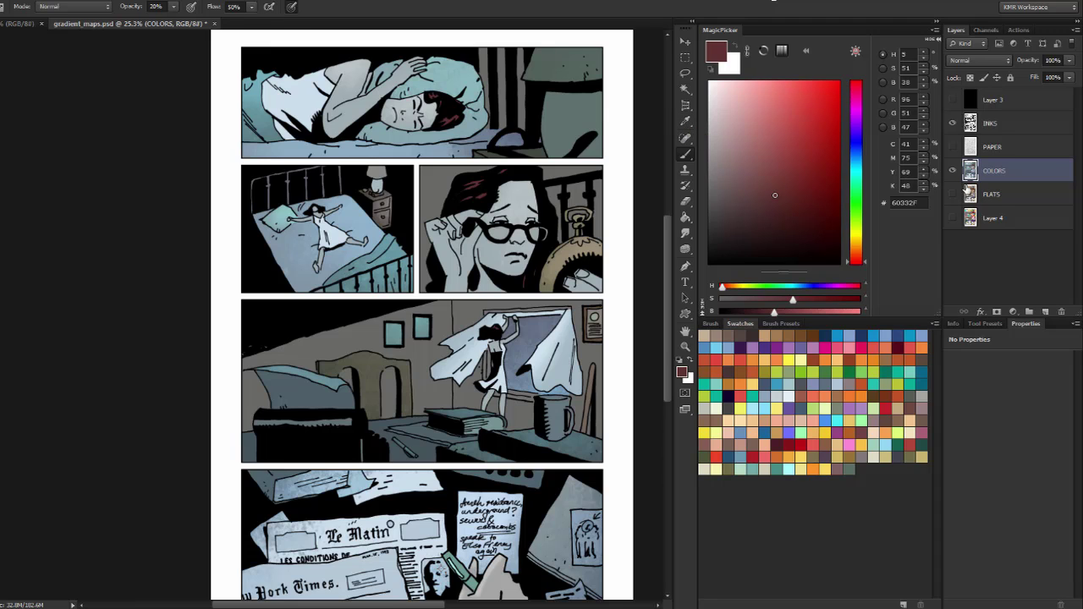
Hide the COLORS layer and show Layer 4 and FLATS, comparing the flats briefly with the finished colors.
{"action": "left_click", "coordinate": [954, 169]}
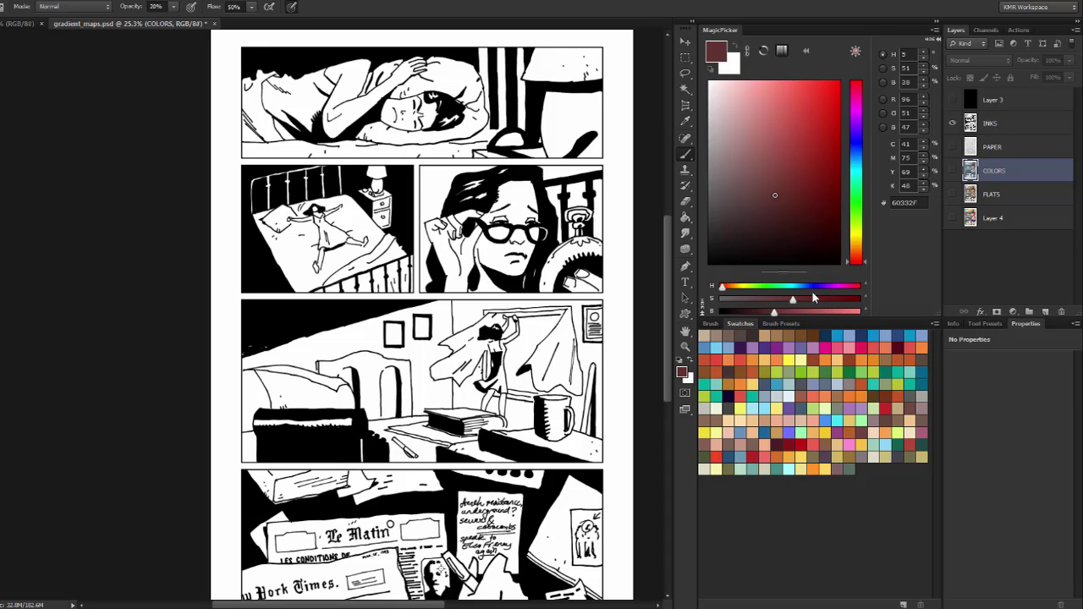
{"action": "left_click", "coordinate": [953, 217]}
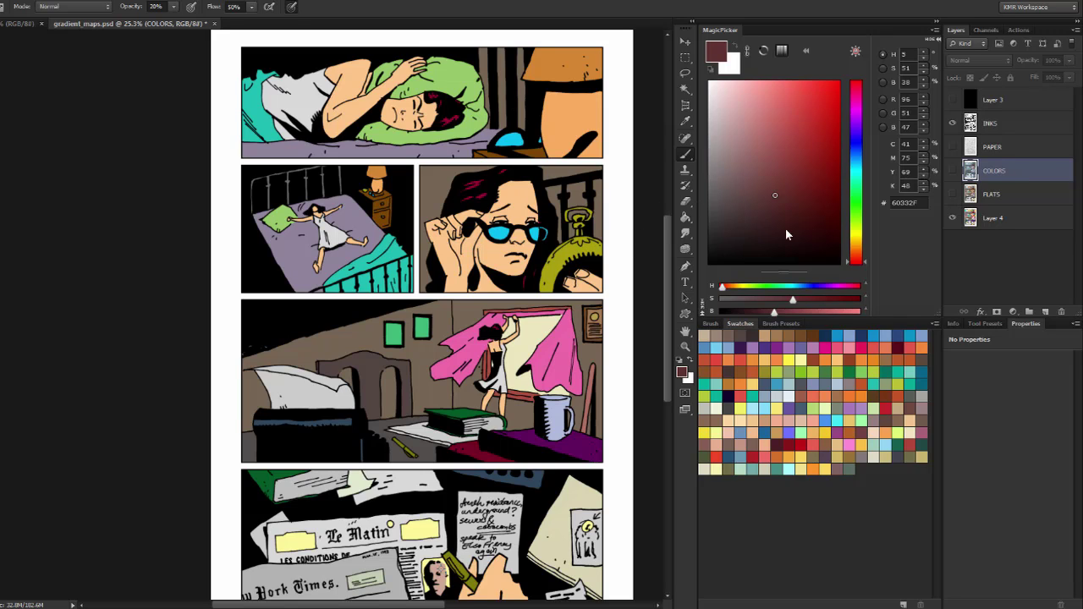
{"action": "left_click", "coordinate": [954, 196]}
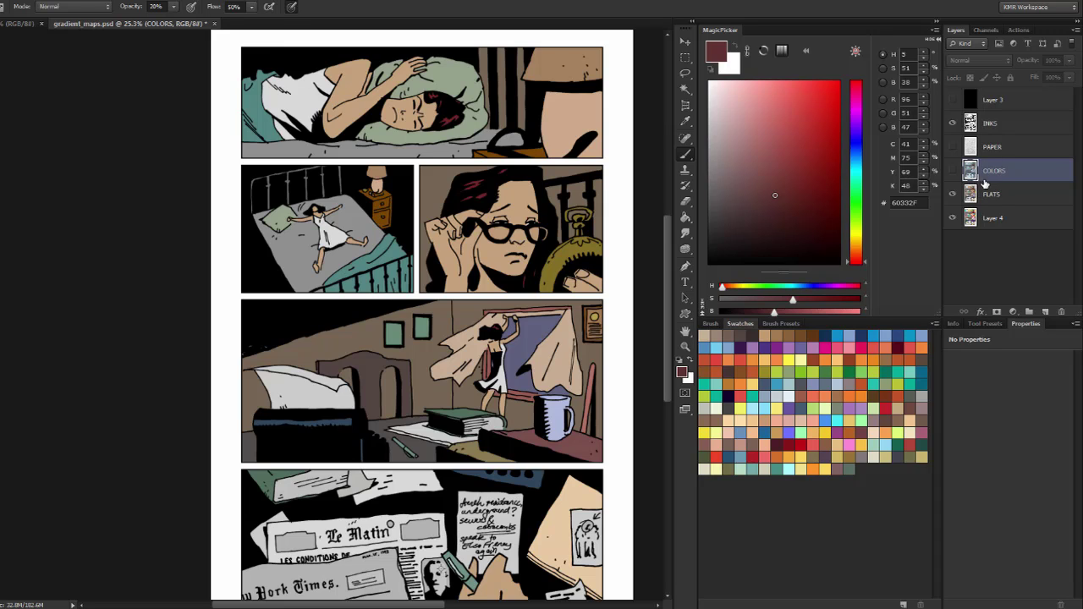
{"action": "left_click", "coordinate": [953, 170]}
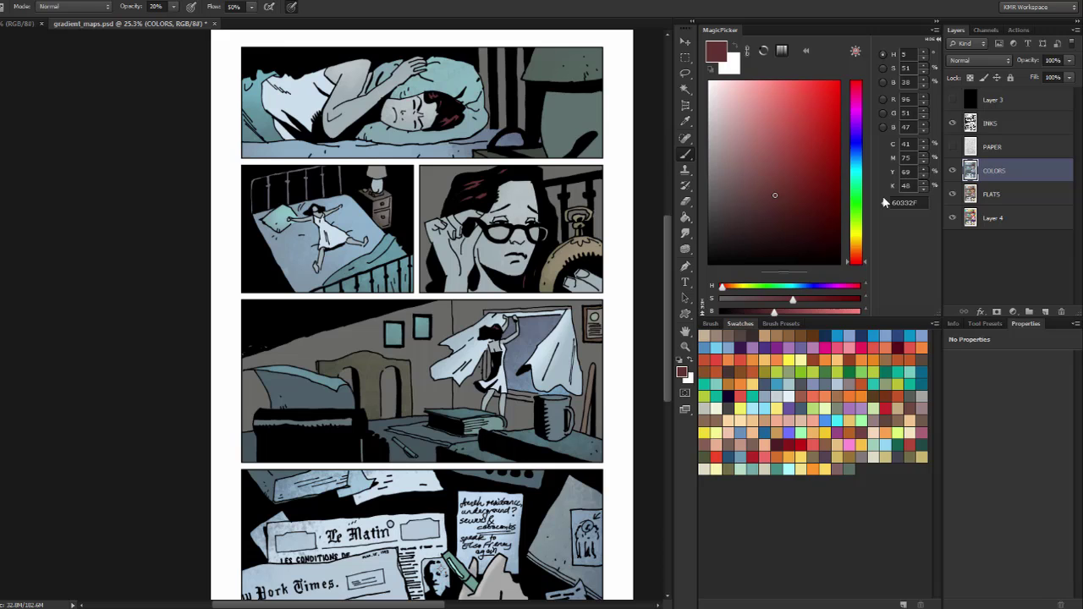
{"action": "left_click", "coordinate": [953, 170]}
Add a Gradient Map adjustment layer directly above the FLATS layer.
{"action": "left_click", "coordinate": [1002, 197]}
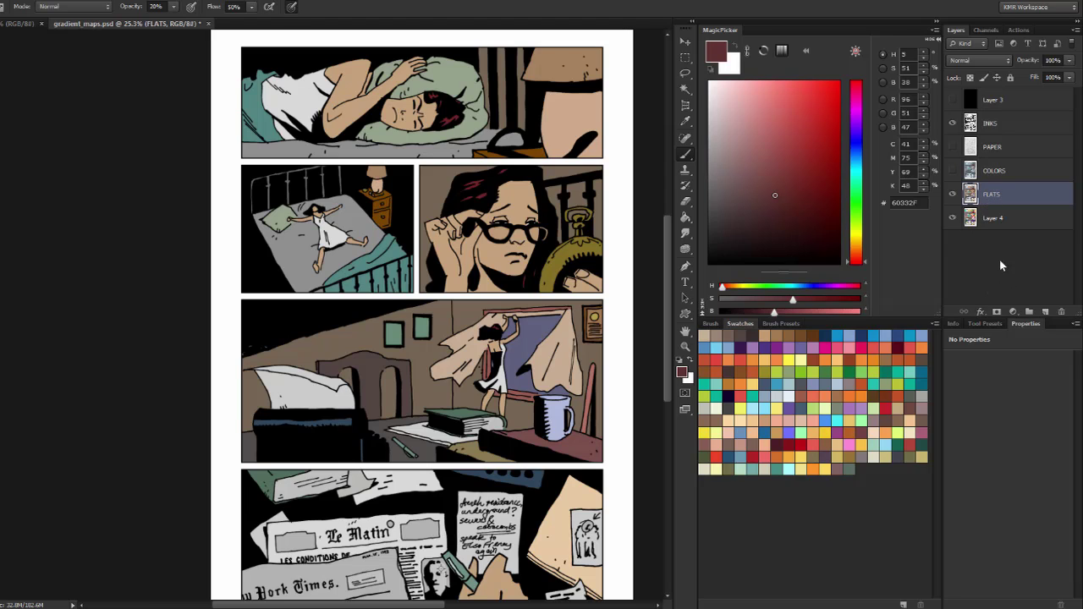
{"action": "left_click", "coordinate": [1013, 313]}
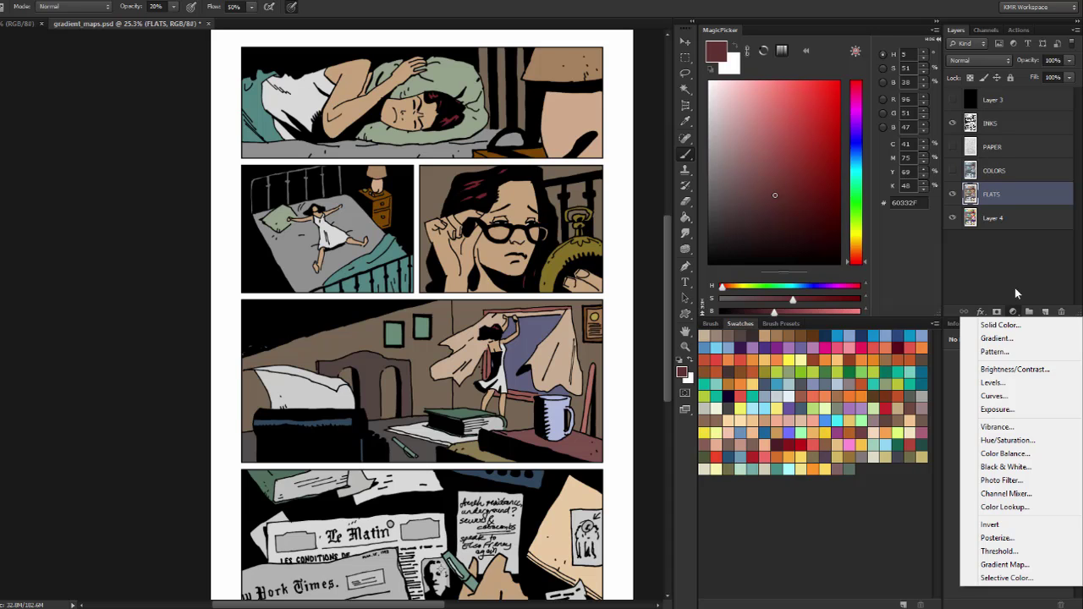
{"action": "left_click", "coordinate": [997, 199]}
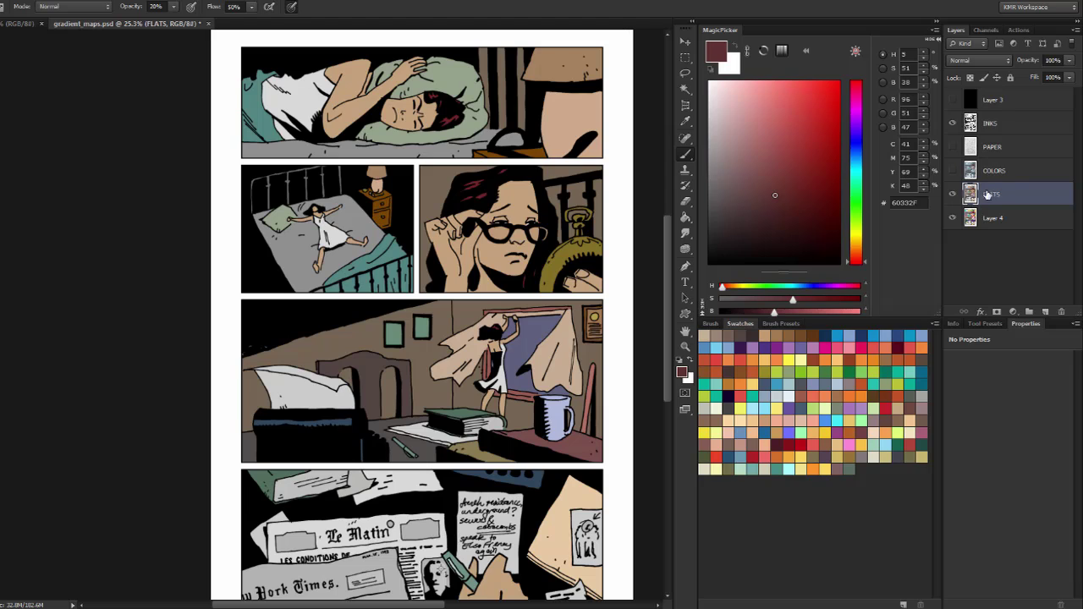
{"action": "left_click", "coordinate": [1014, 313]}
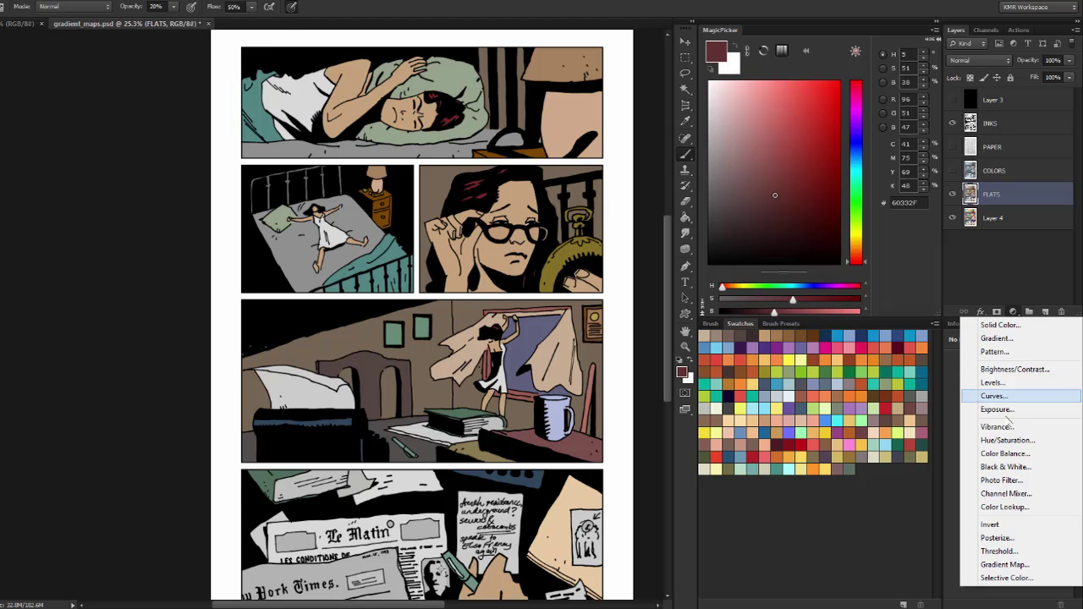
{"action": "left_click", "coordinate": [1015, 565]}
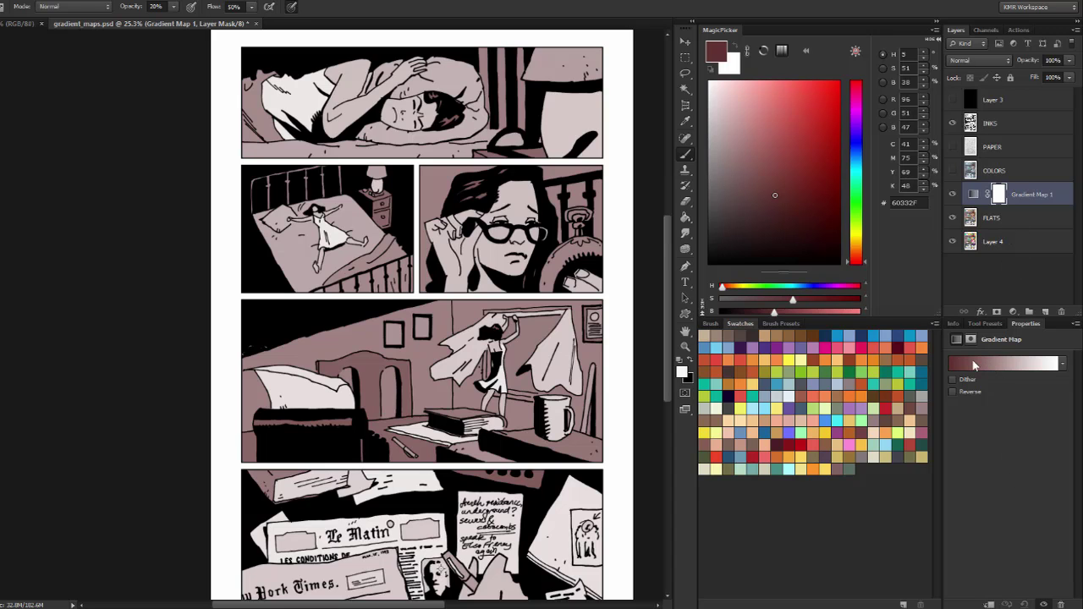
Open the gradient map's gradient for editing and apply a brown to light blue gradient.
{"action": "left_click", "coordinate": [1001, 365]}
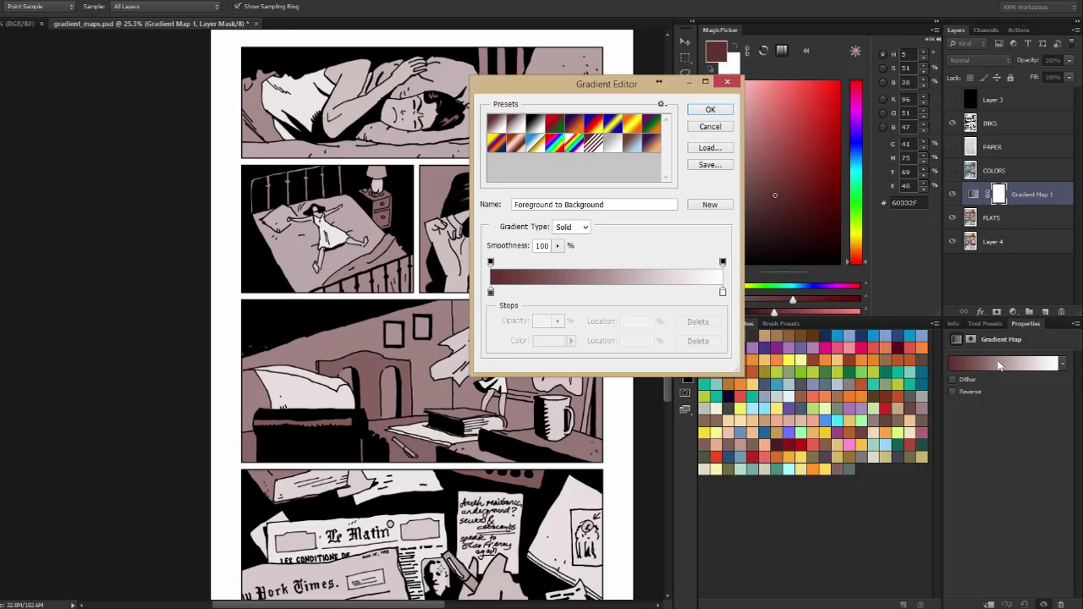
{"action": "left_click", "coordinate": [723, 126]}
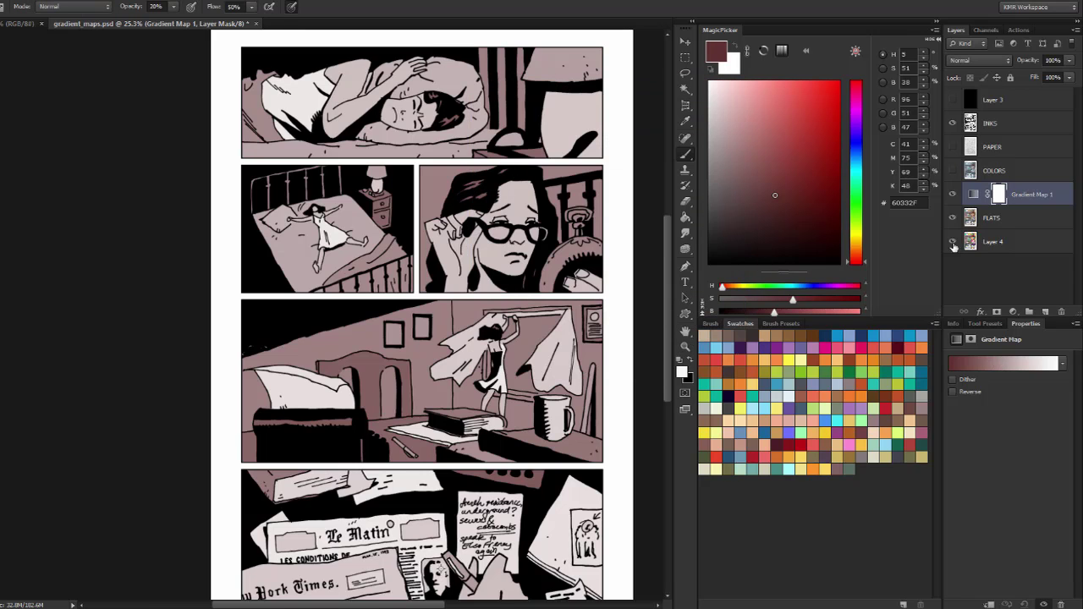
{"action": "left_click", "coordinate": [1002, 365]}
{"action": "left_click_drag", "start_coordinate": [652, 84], "coordinate": [814, 43]}
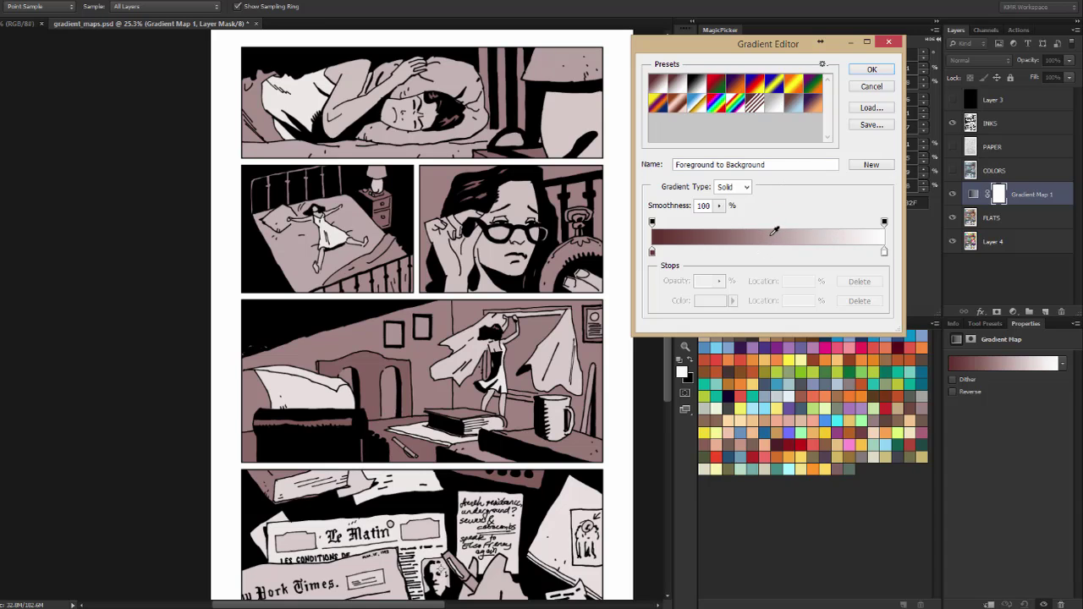
{"action": "left_click", "coordinate": [799, 104]}
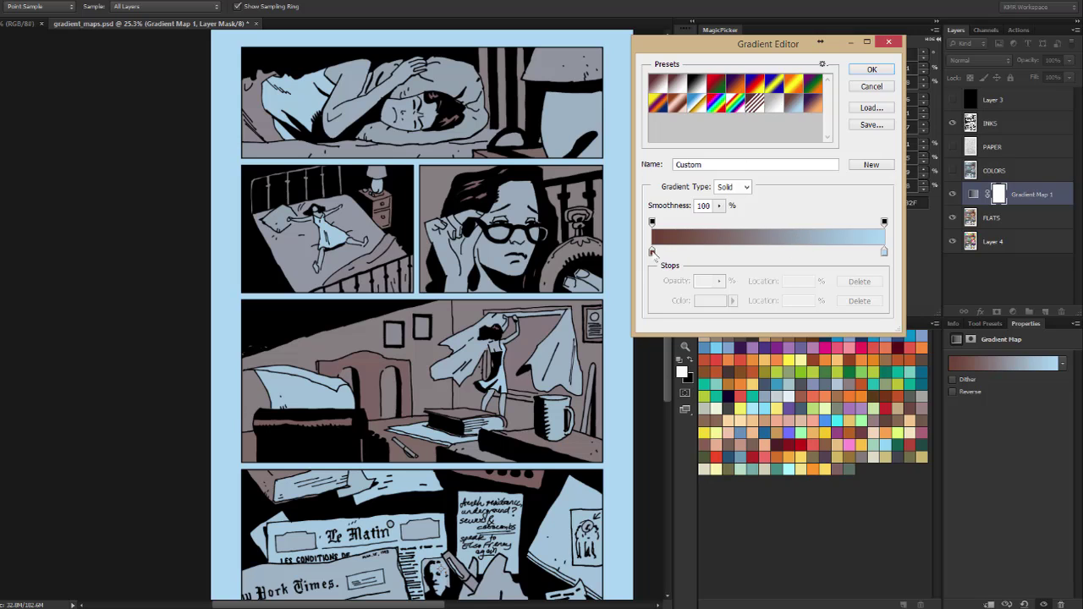
Set the gradient's dark end stop to the more saturated brown 6a3728.
{"action": "left_click", "coordinate": [653, 252]}
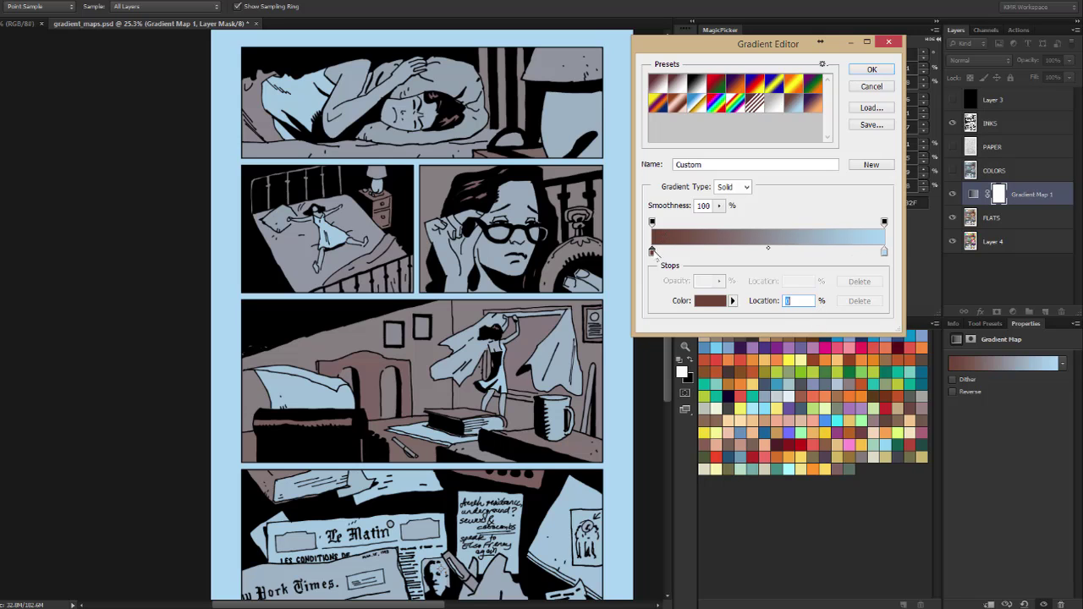
{"action": "left_click", "coordinate": [711, 301]}
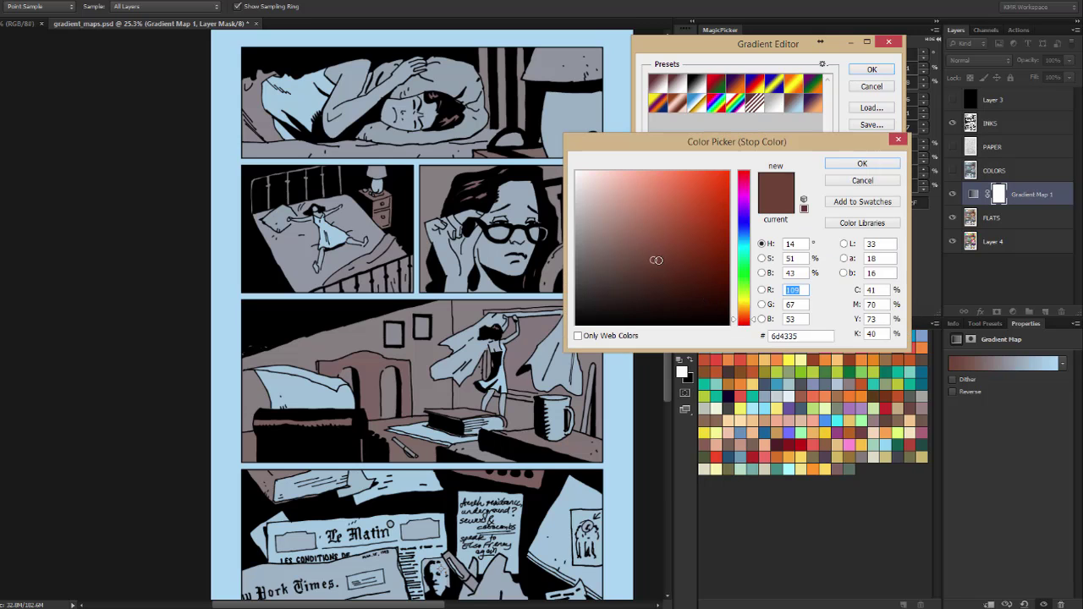
{"action": "left_click_drag", "start_coordinate": [656, 260], "coordinate": [671, 261]}
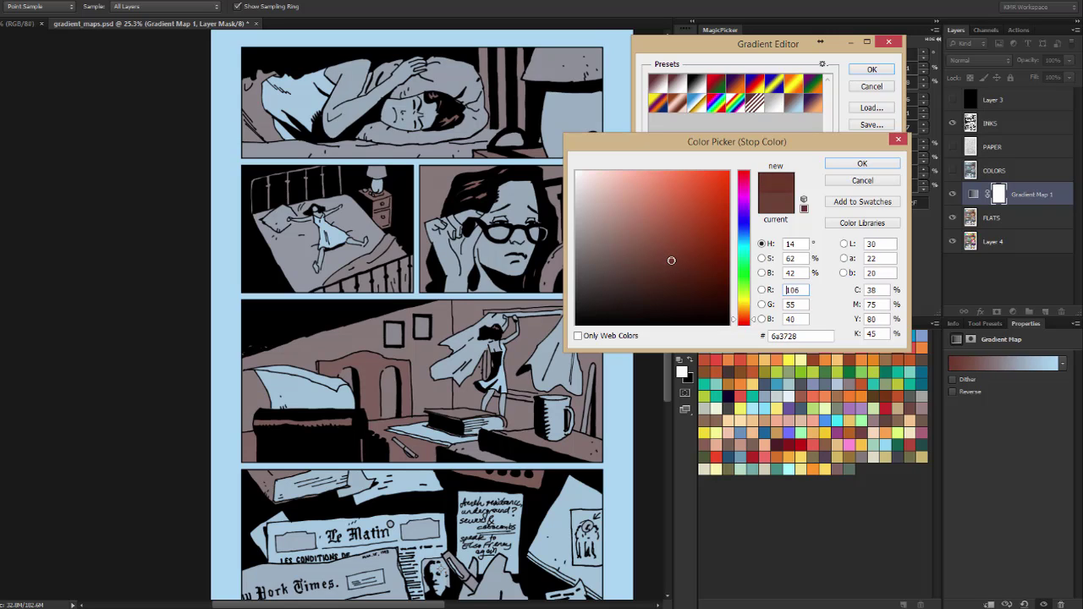
{"action": "left_click", "coordinate": [862, 163]}
Set the gradient's light end stop to pale blue afdefb at location 100% and apply the edited gradient.
{"action": "left_click", "coordinate": [885, 251]}
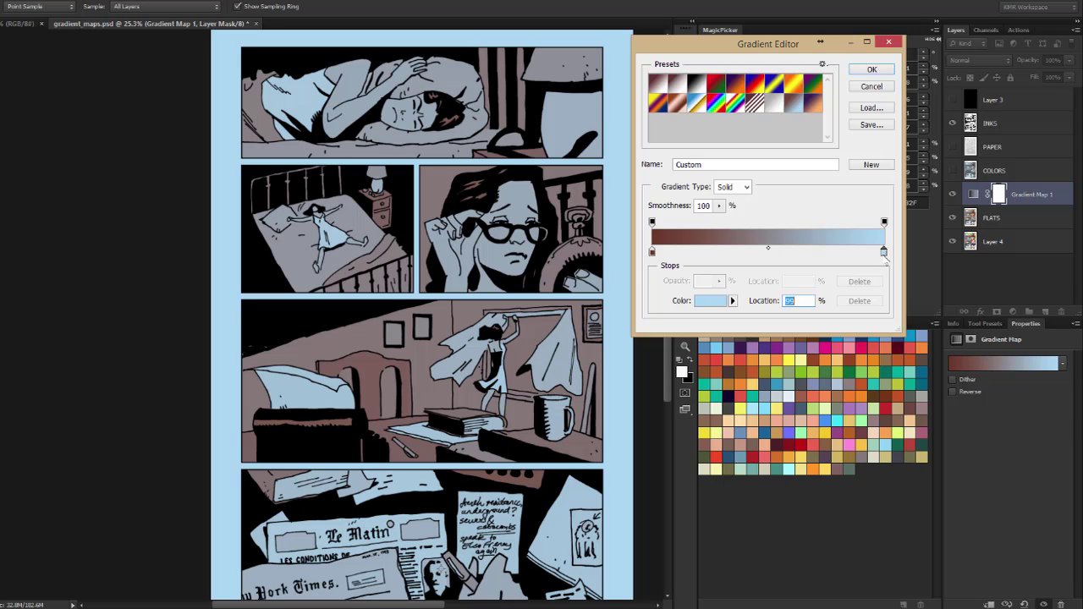
{"action": "left_click", "coordinate": [716, 301]}
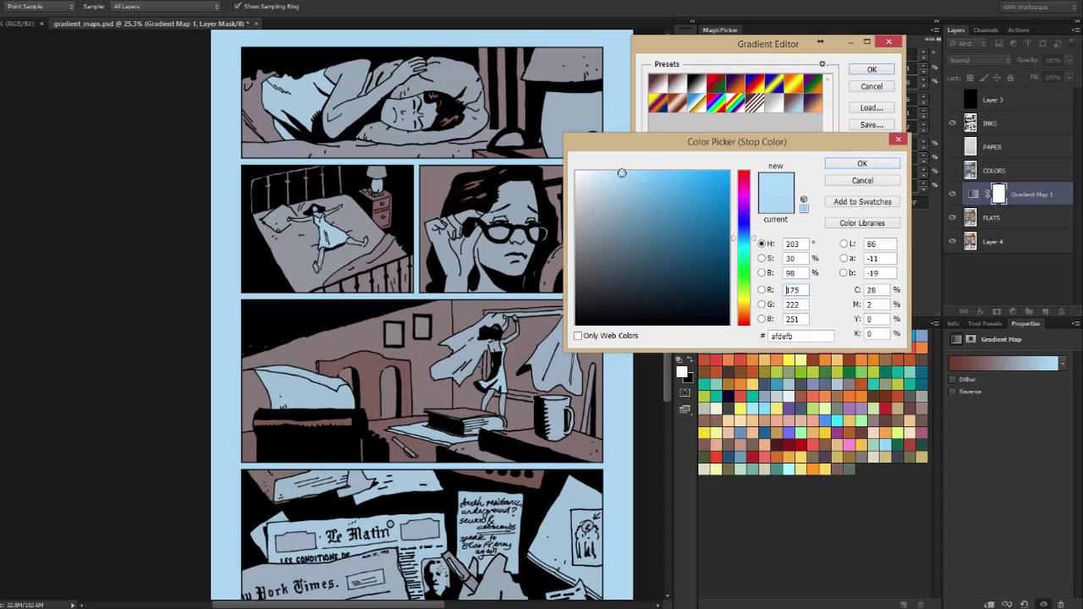
{"action": "left_click", "coordinate": [864, 166]}
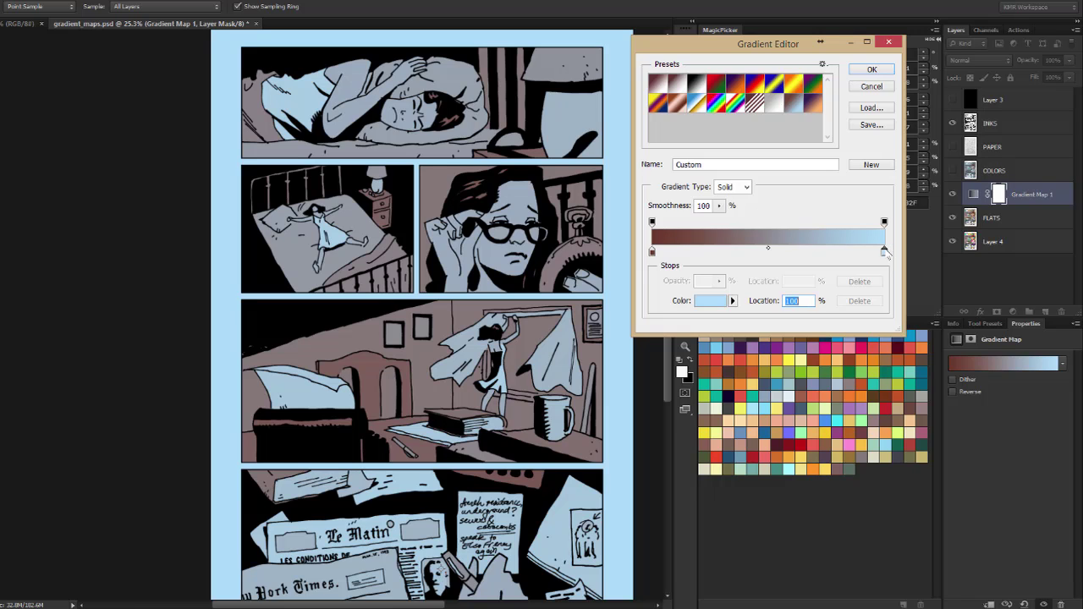
{"action": "left_click", "coordinate": [872, 69]}
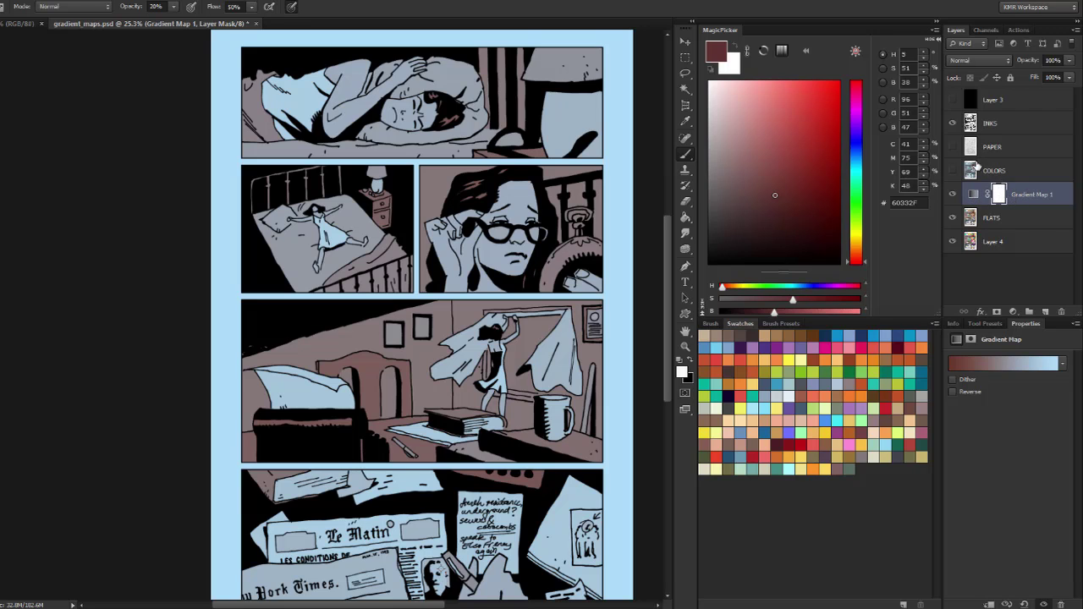
Set the gradient map layer's blend mode to Color and its opacity to 82%.
{"action": "left_click", "coordinate": [972, 61]}
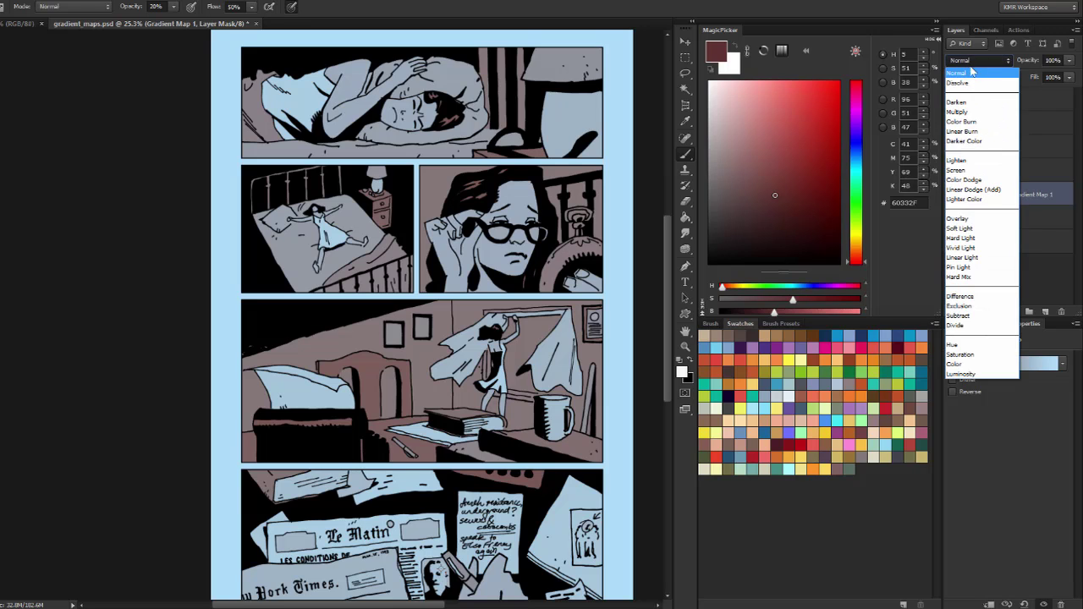
{"action": "left_click", "coordinate": [961, 366]}
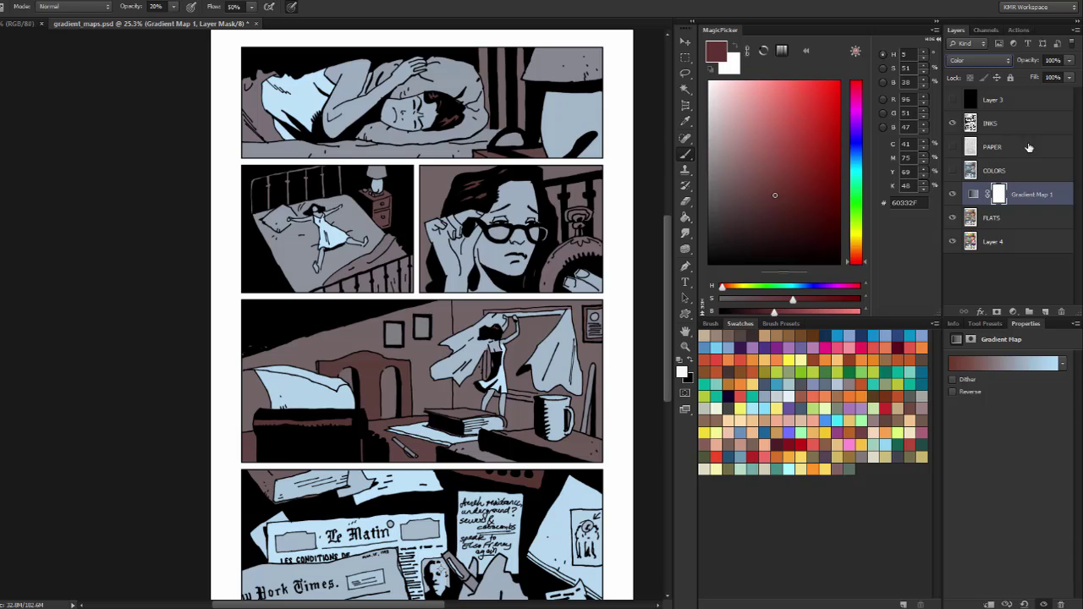
{"action": "left_click", "coordinate": [1069, 61]}
{"action": "mouse_move", "coordinate": [1064, 78]}
{"action": "left_mouse_down"}
{"action": "mouse_move", "coordinate": [1044, 74]}
{"action": "mouse_move", "coordinate": [1057, 76]}
{"action": "left_mouse_up"}
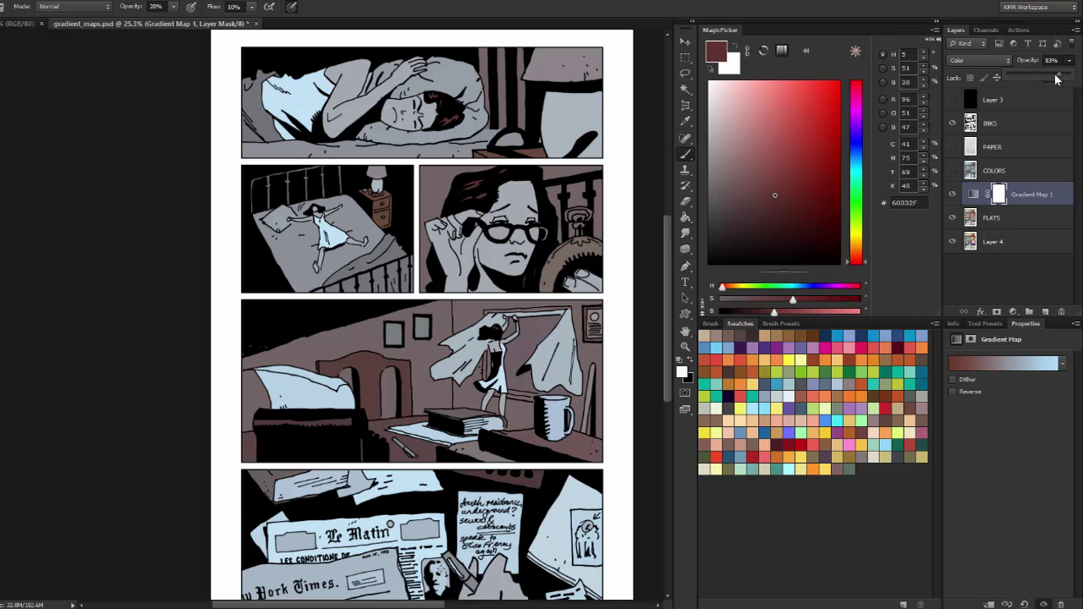
{"action": "left_click_drag", "start_coordinate": [1056, 78], "coordinate": [1022, 77]}
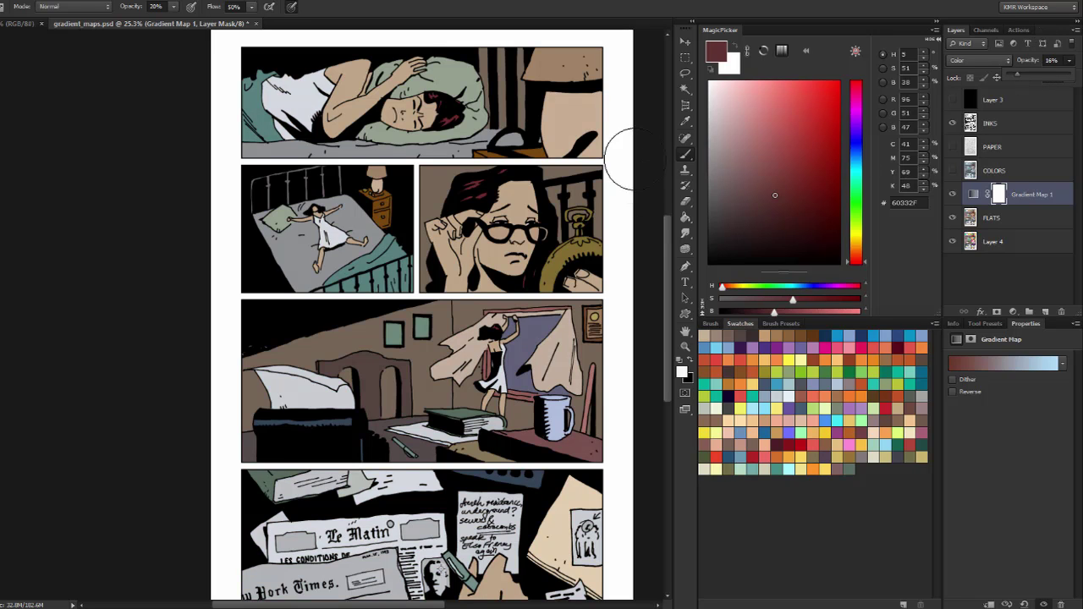
{"action": "left_click_drag", "start_coordinate": [1022, 74], "coordinate": [1032, 77]}
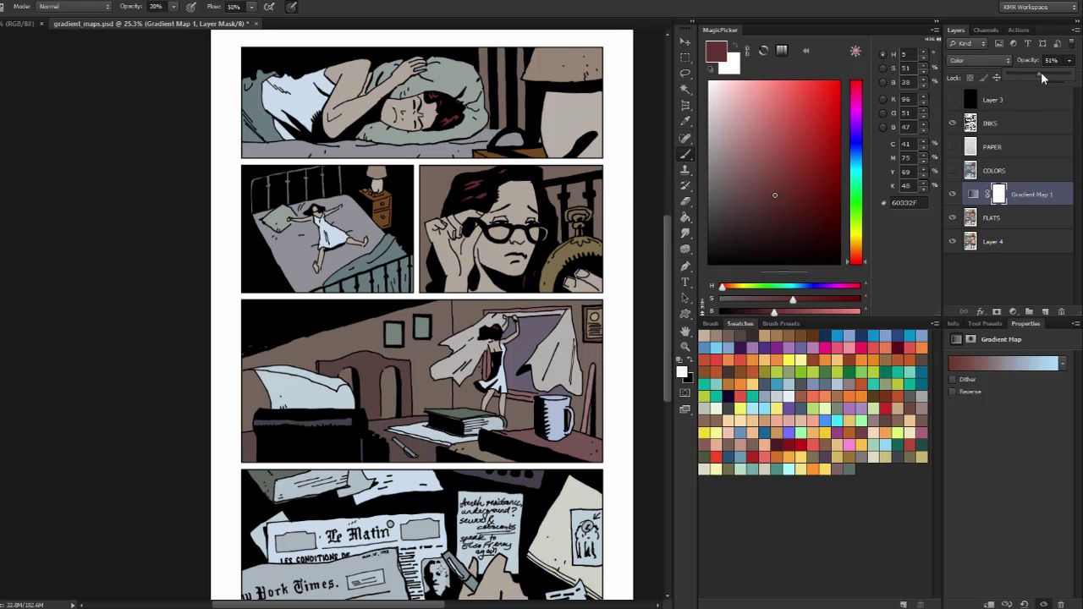
{"action": "left_click_drag", "start_coordinate": [1041, 75], "coordinate": [1059, 75]}
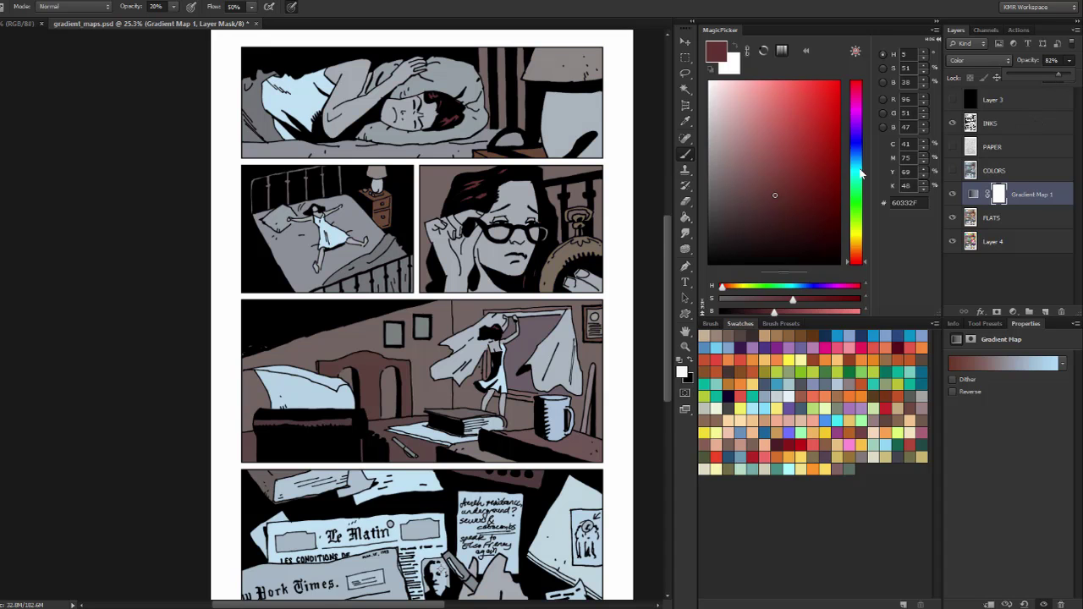
Compare the gradient-mapped flats with the finished COLORS layer by toggling layer visibility.
{"action": "left_click", "coordinate": [953, 172]}
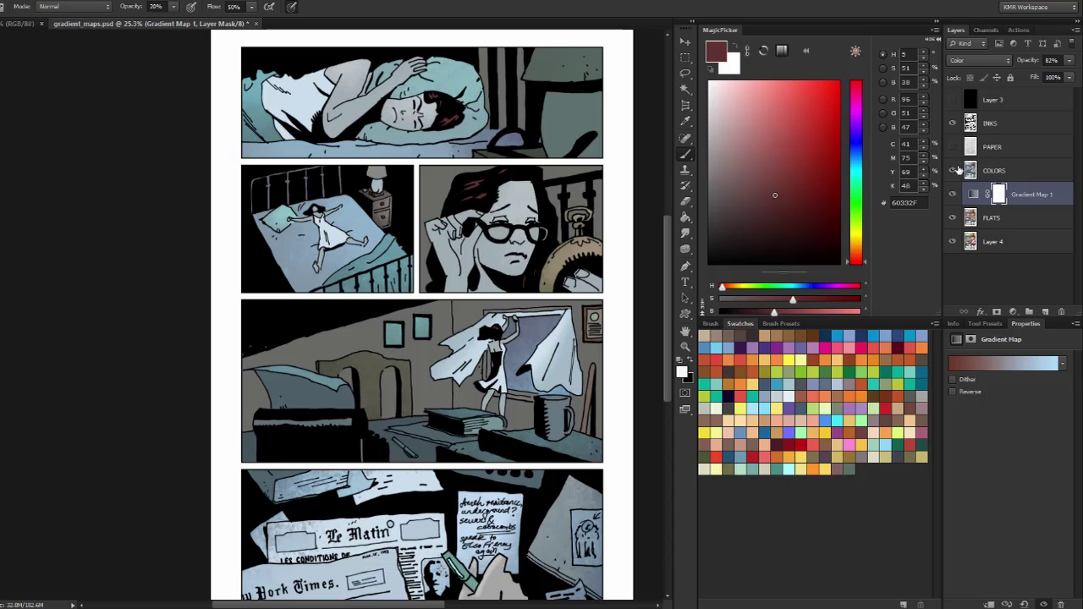
{"action": "left_click", "coordinate": [953, 194]}
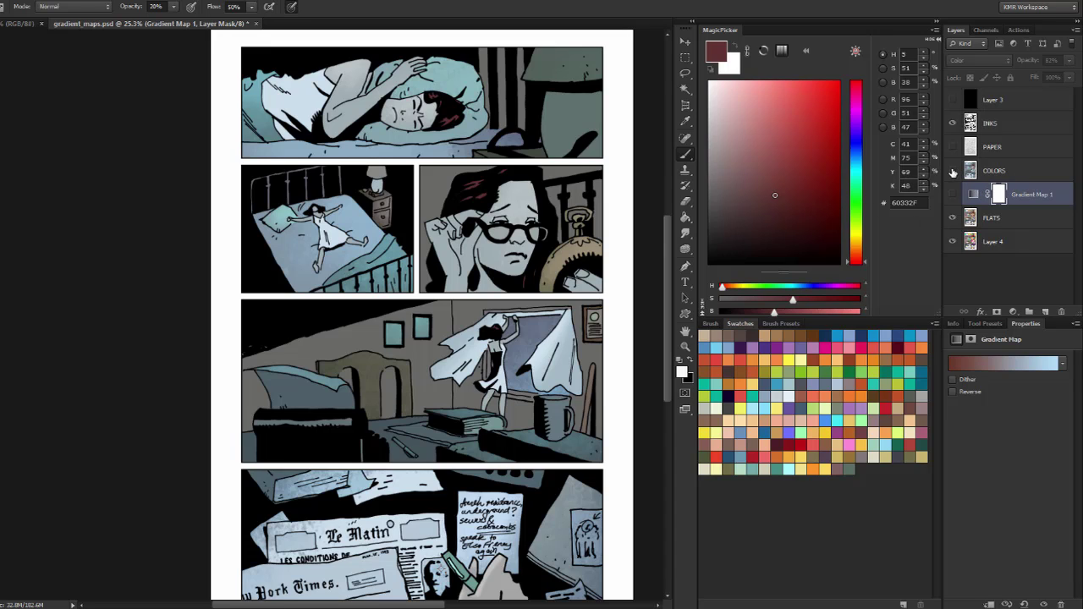
{"action": "left_click", "coordinate": [952, 193]}
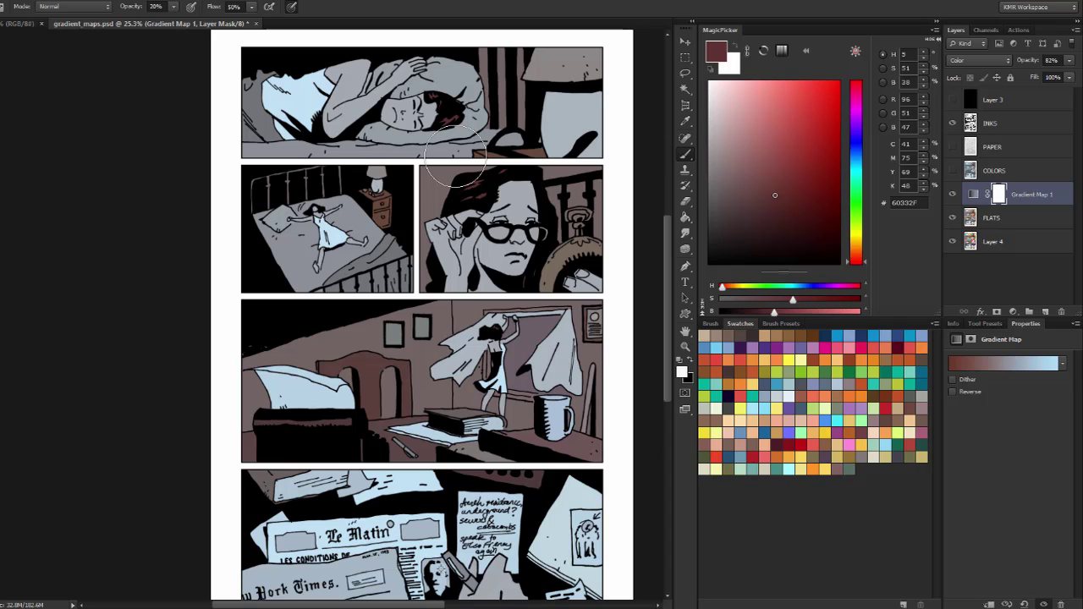
Target the gradient map adjustment instead of its layer mask and dismiss the e-mail notification.
{"action": "key", "text": "ctrl+2"}
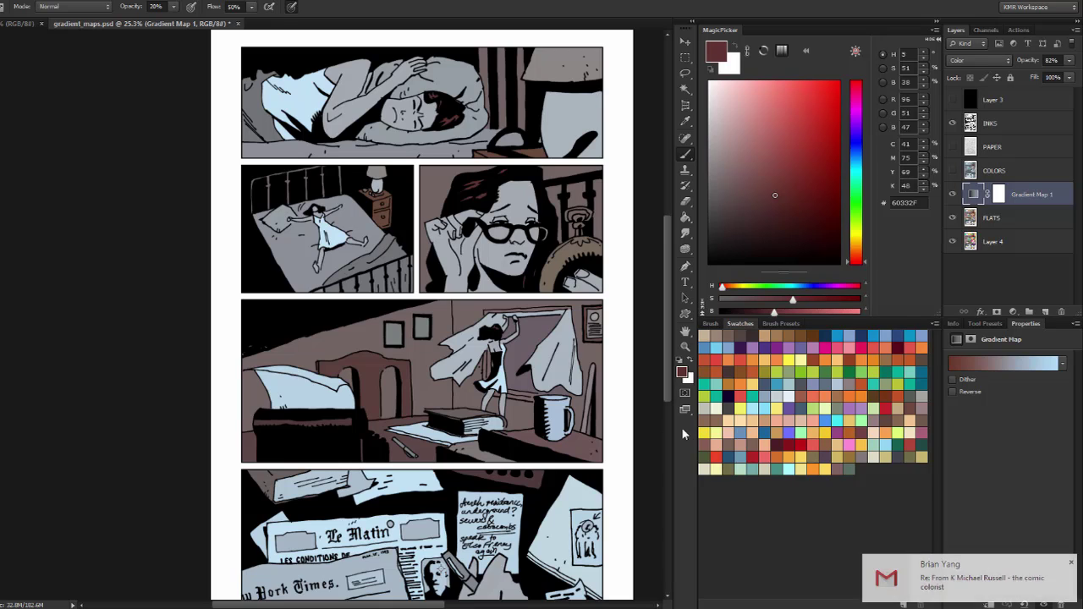
{"action": "left_click", "coordinate": [1066, 563]}
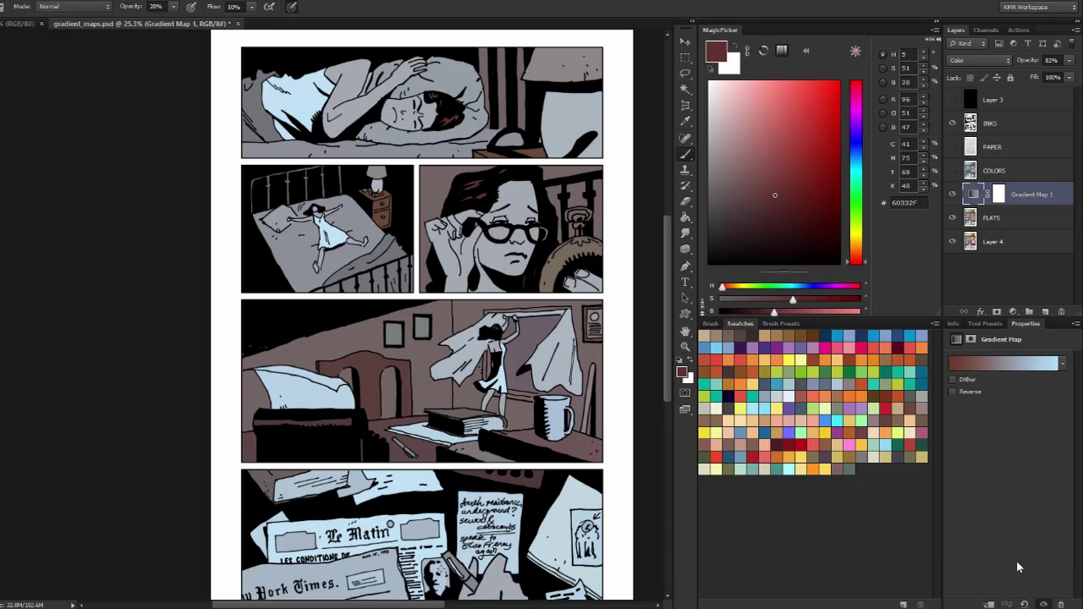